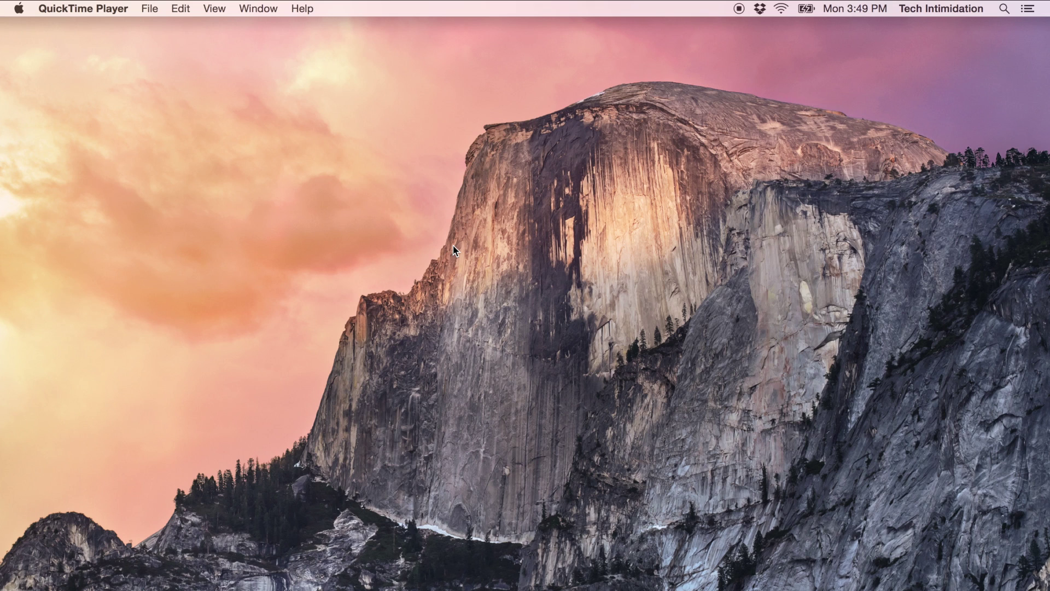
Step: Copy the Dropbox share link for 20150112 TI intro.mov from the tech intimidation folder, then return to Gmail
click(760, 8)
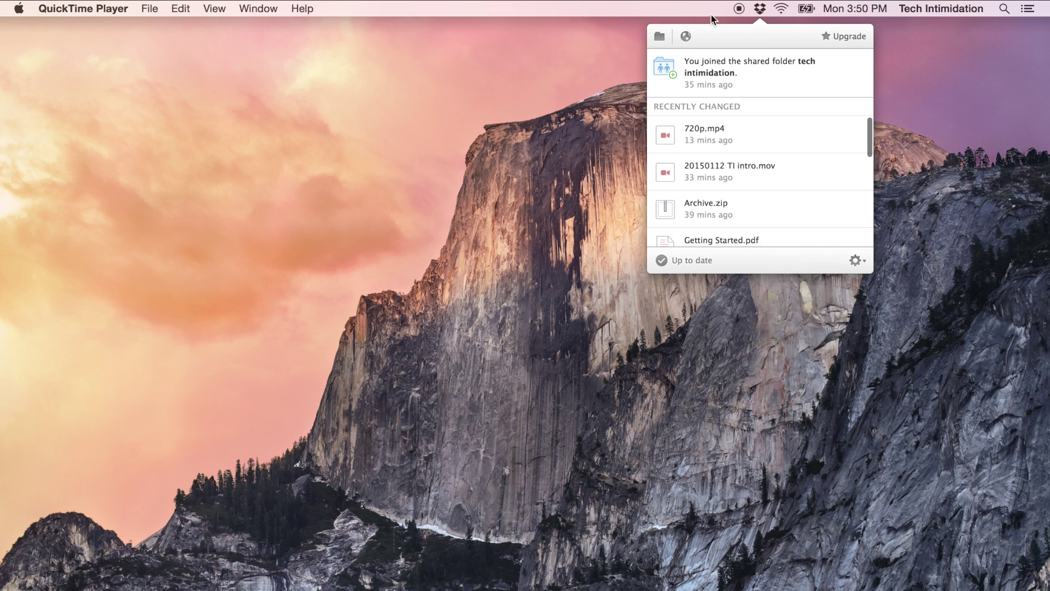
click(660, 36)
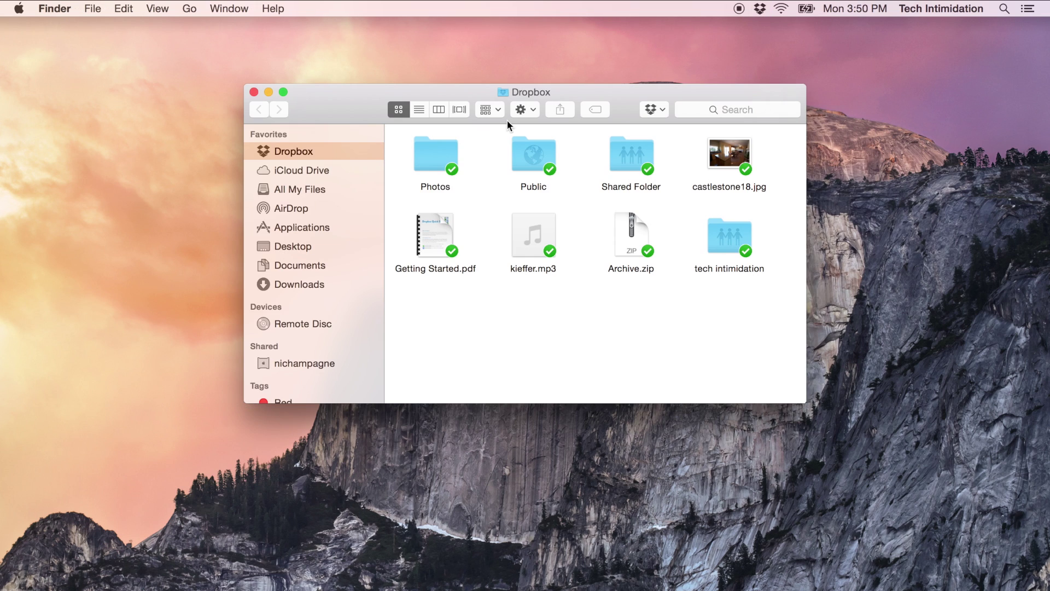
double_click(726, 233)
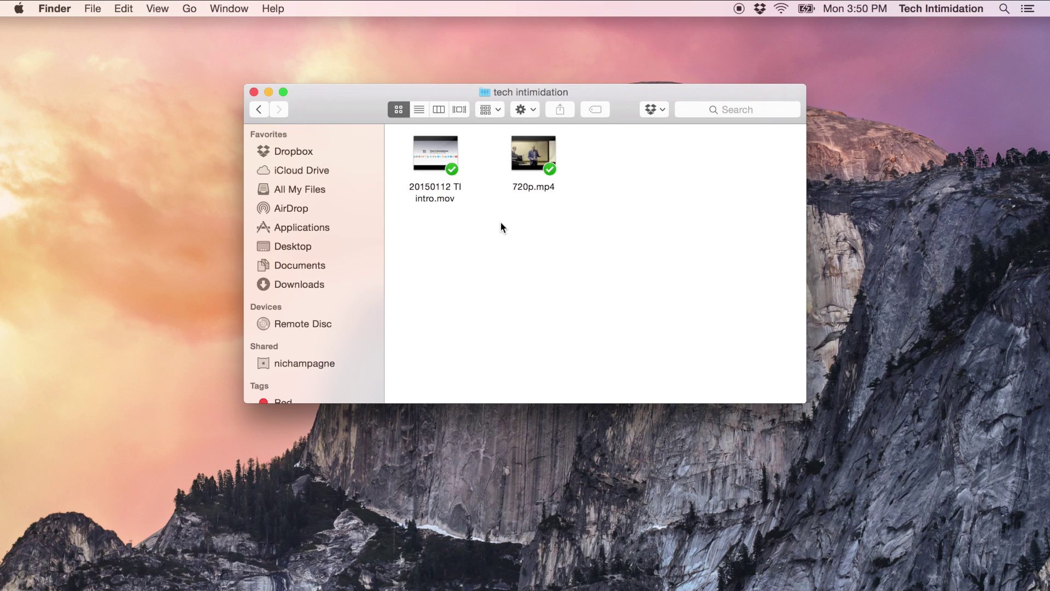
click(421, 153)
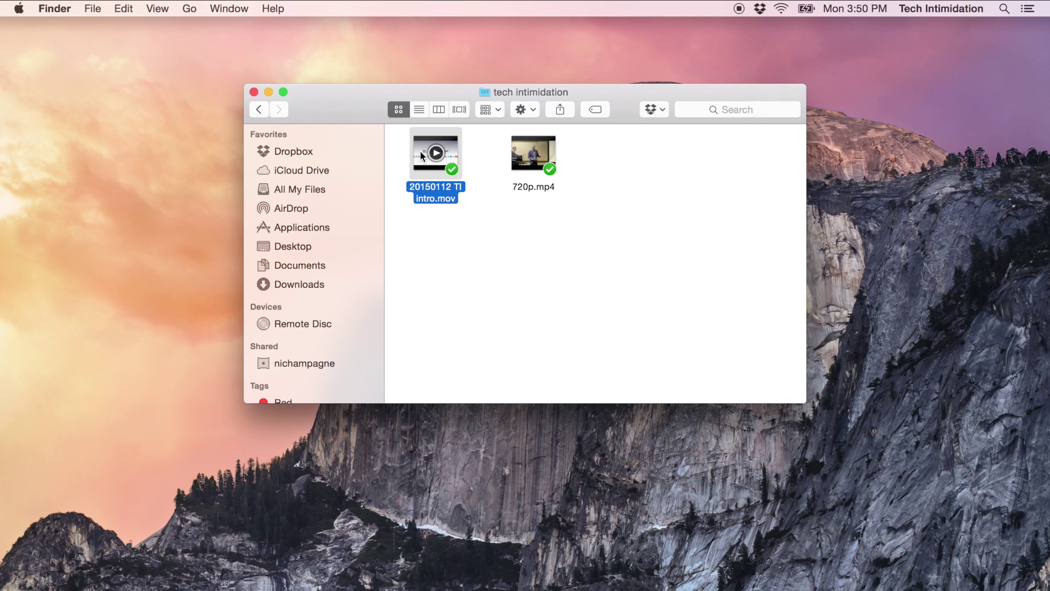
right_click(420, 154)
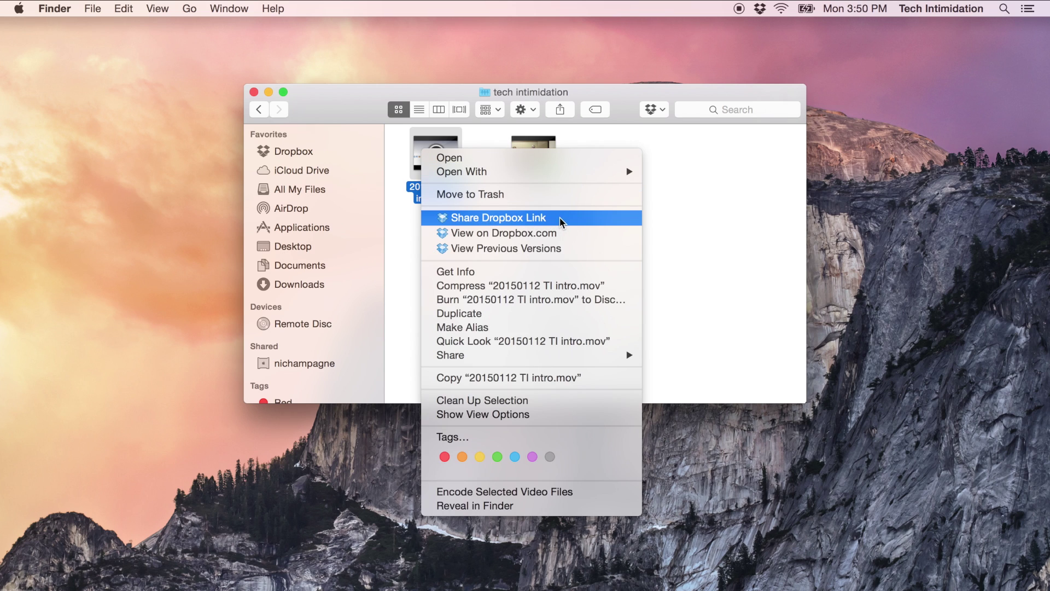
click(560, 217)
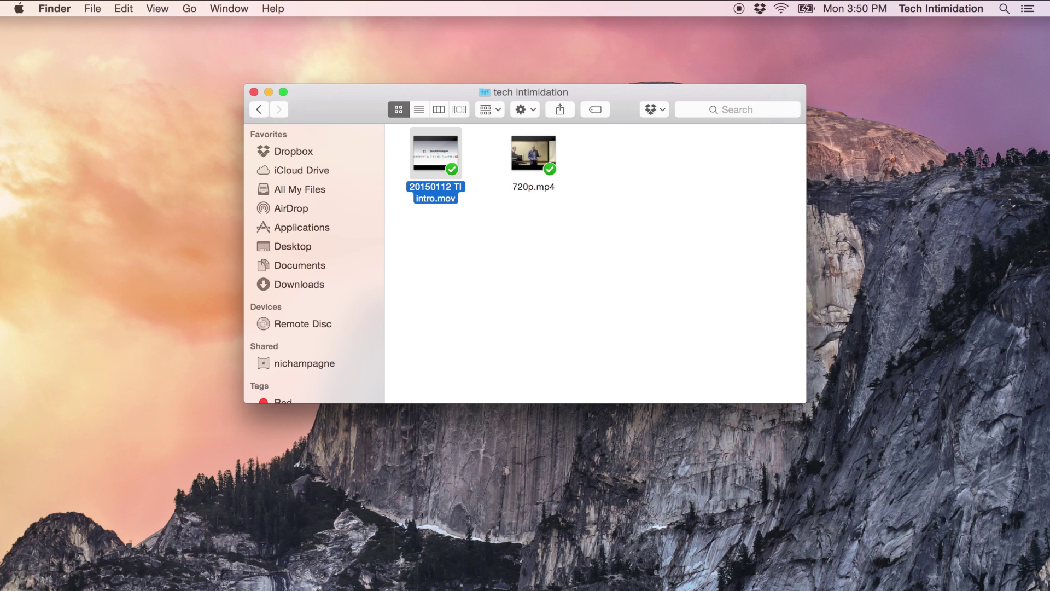
click(182, 584)
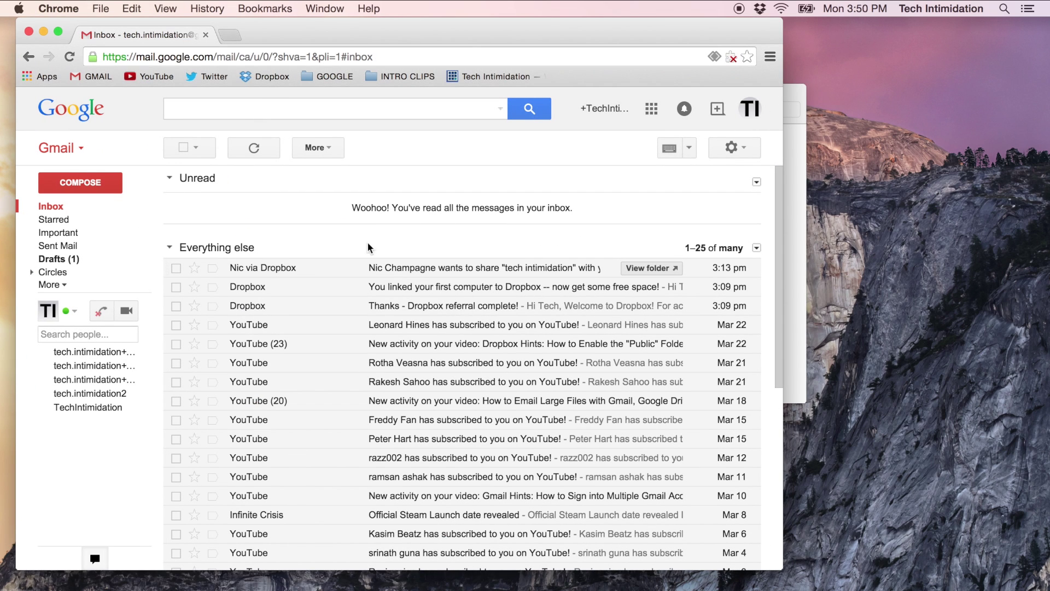
Step: Start a new email to your own address with the subject 'file share'
click(88, 189)
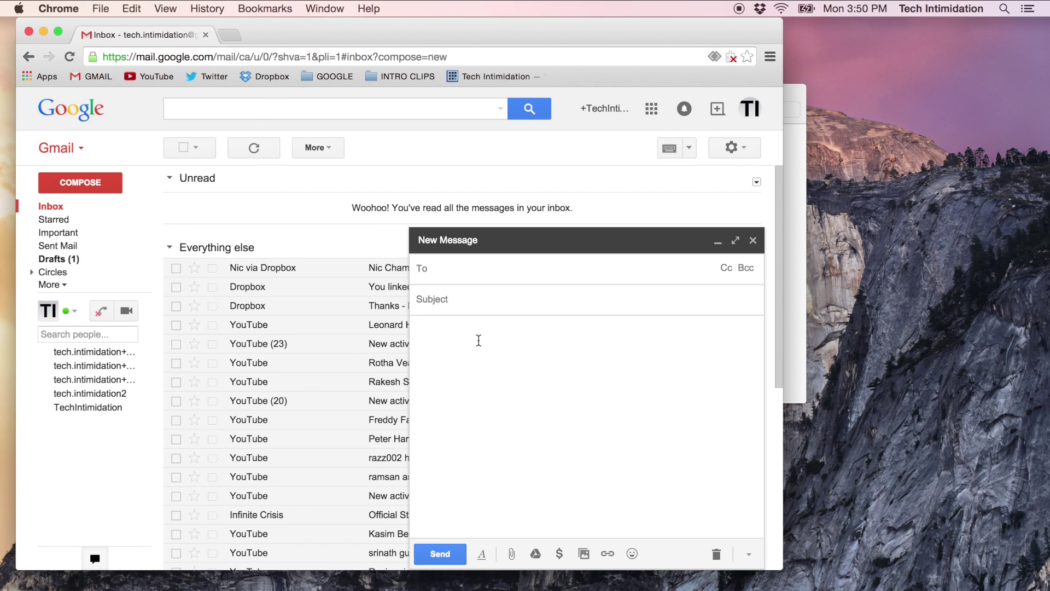
text(tech)
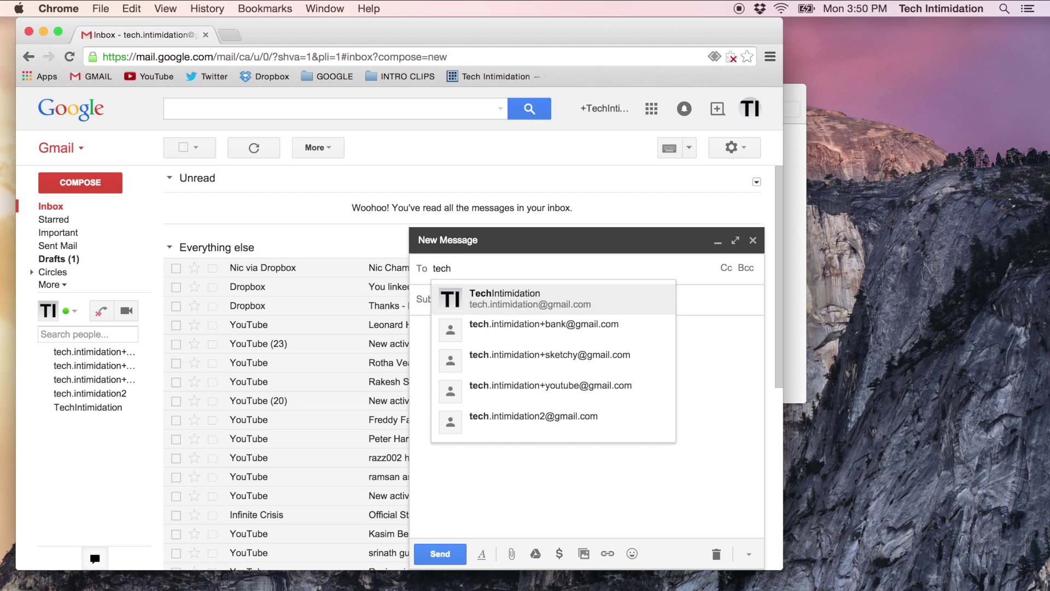
key(Return)
key(Tab)
text(file share)
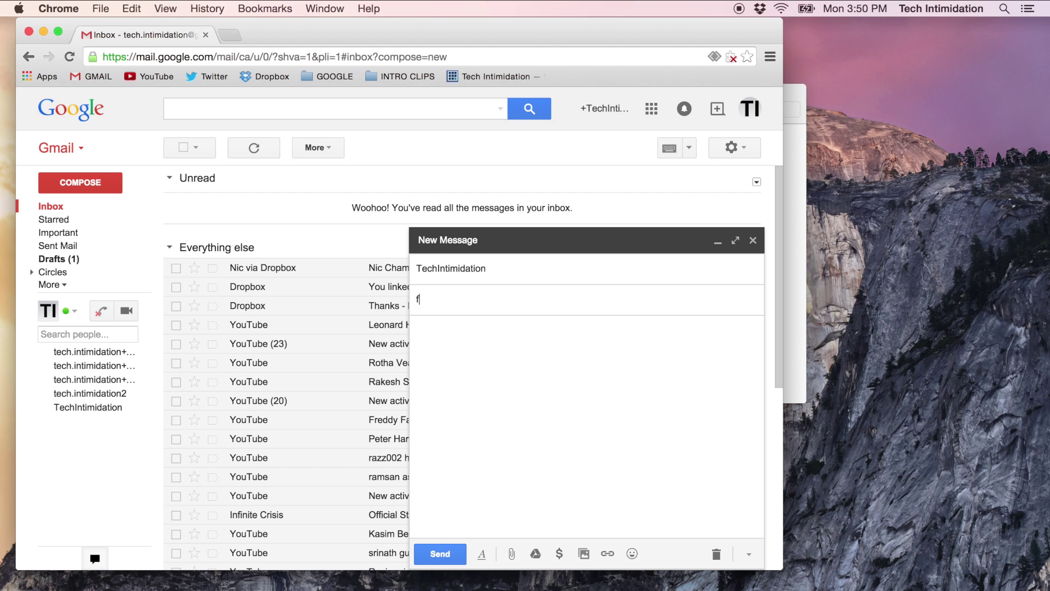
key(Tab)
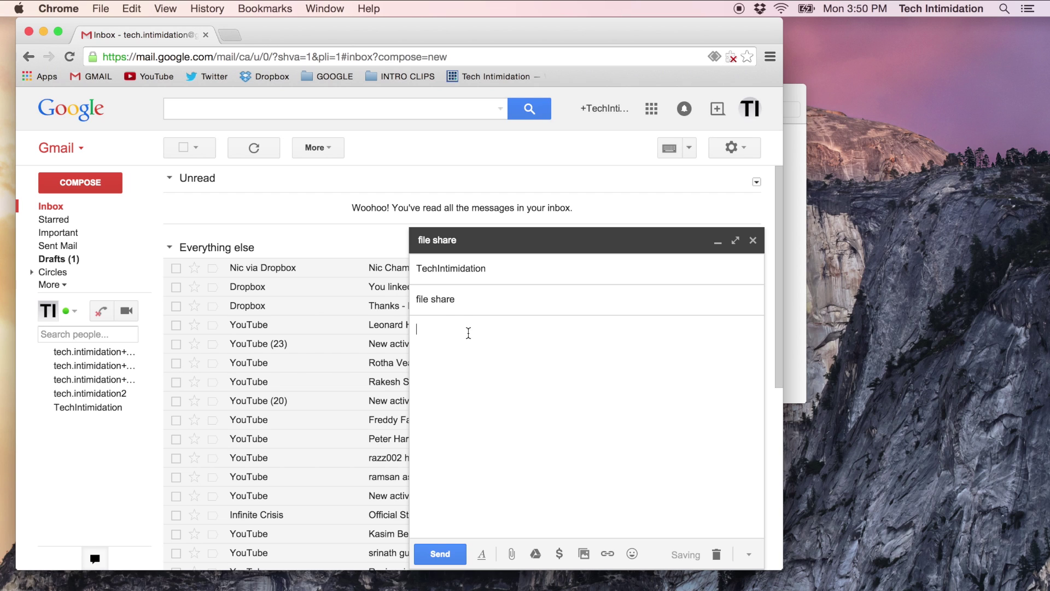
Step: Paste the Dropbox link twice in the body, change the second ending to dl=1, and send
right_click(461, 349)
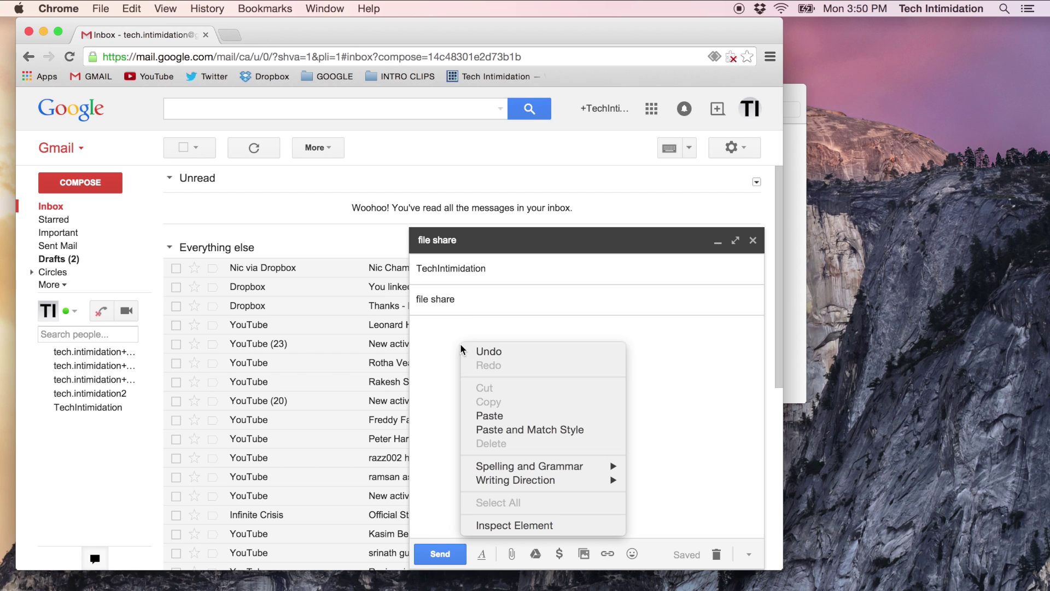
click(495, 416)
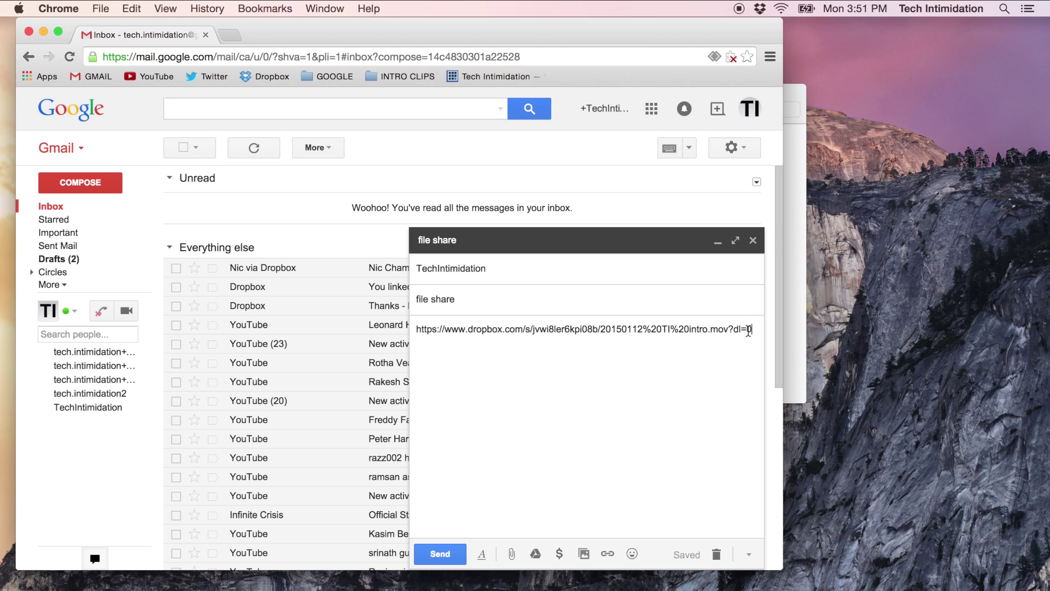
key(Return)
drag(753, 332, 746, 331)
key(Right)
key(Return)
text(1)
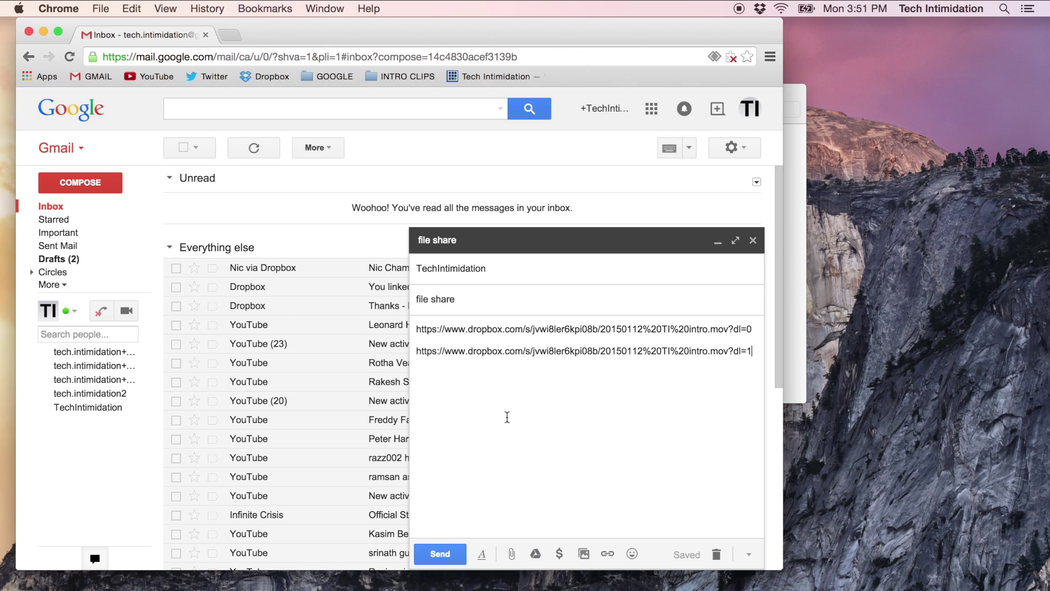
click(441, 555)
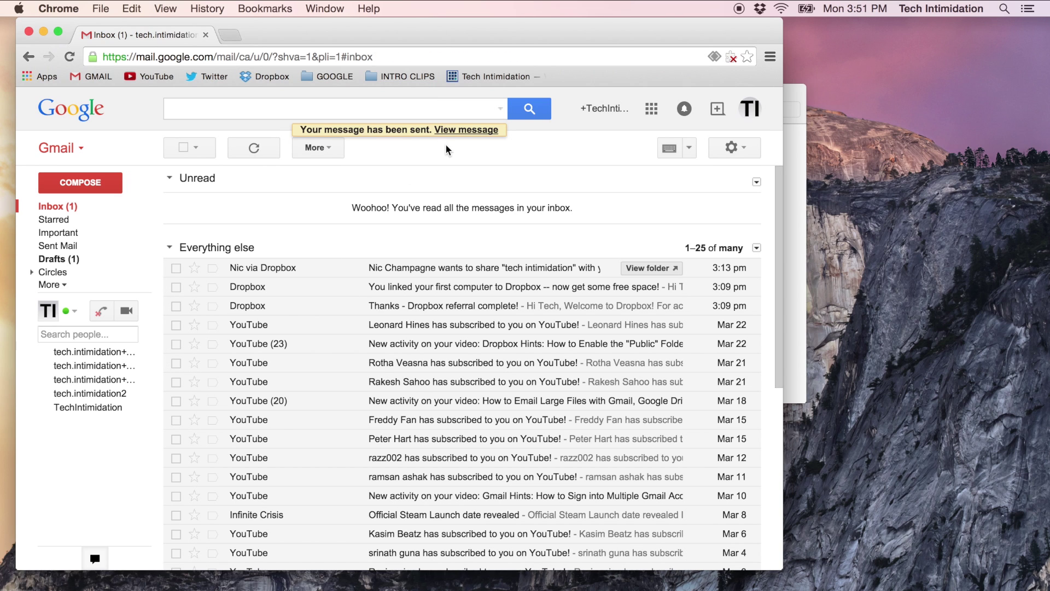
Step: Refresh the inbox, open the 'file share' email, and follow its dl=0 Dropbox link
click(58, 206)
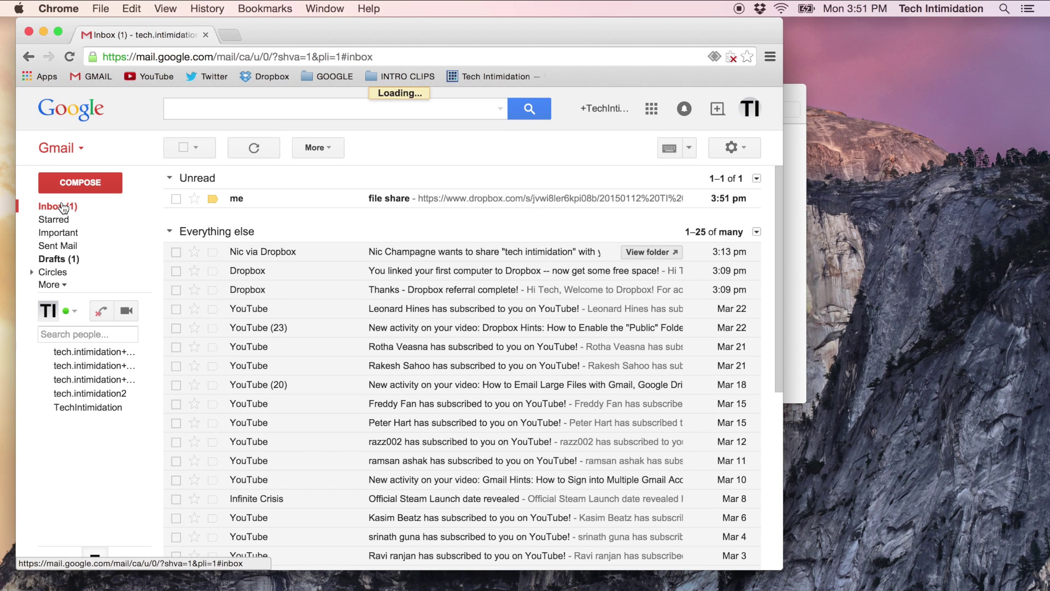
click(378, 199)
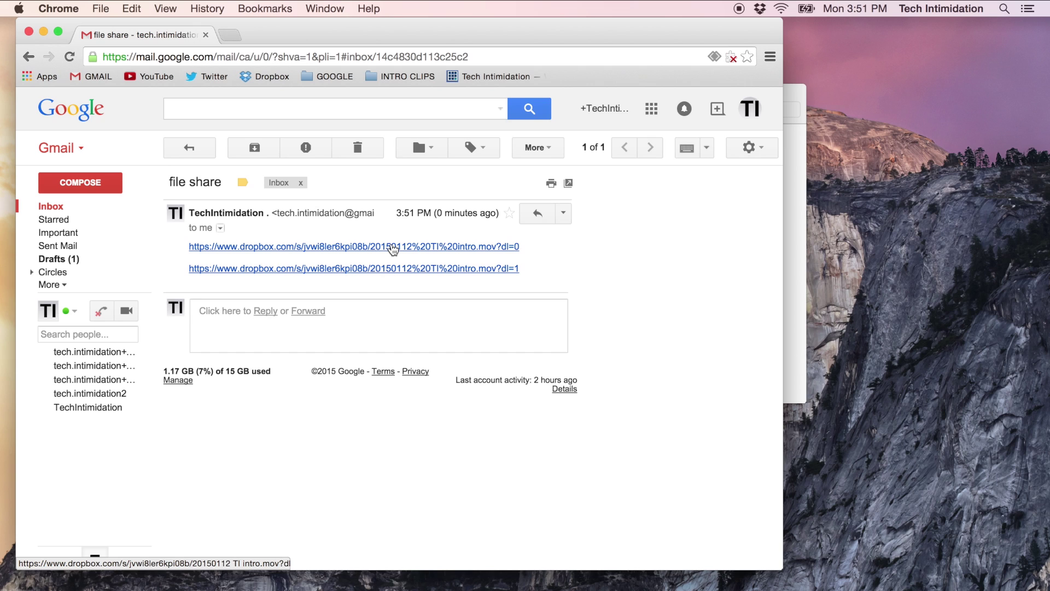
click(394, 247)
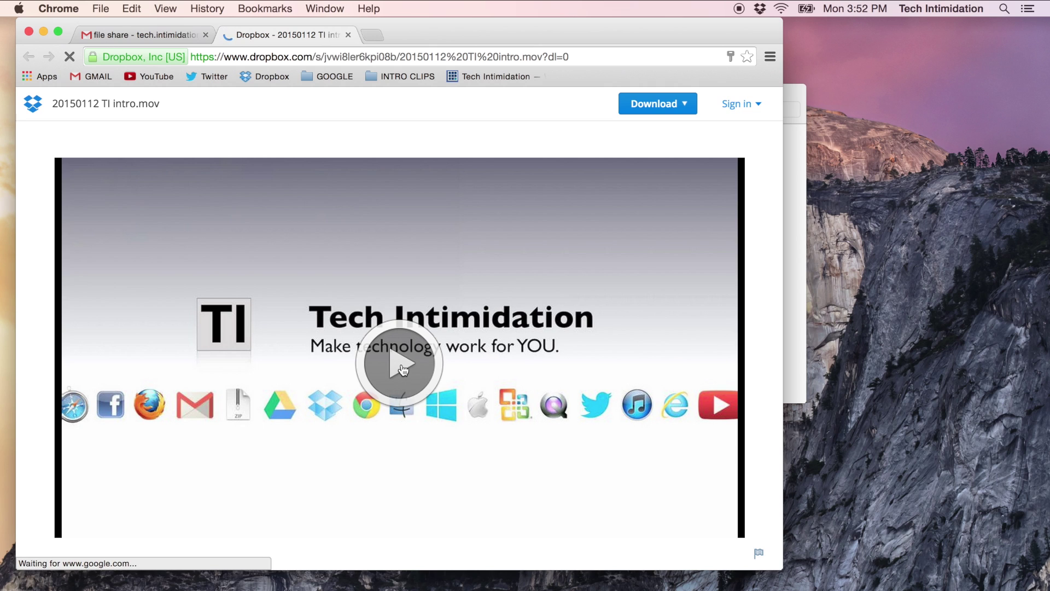
Step: Play the intro video preview, check the Download options, then close the Dropbox tab
click(403, 371)
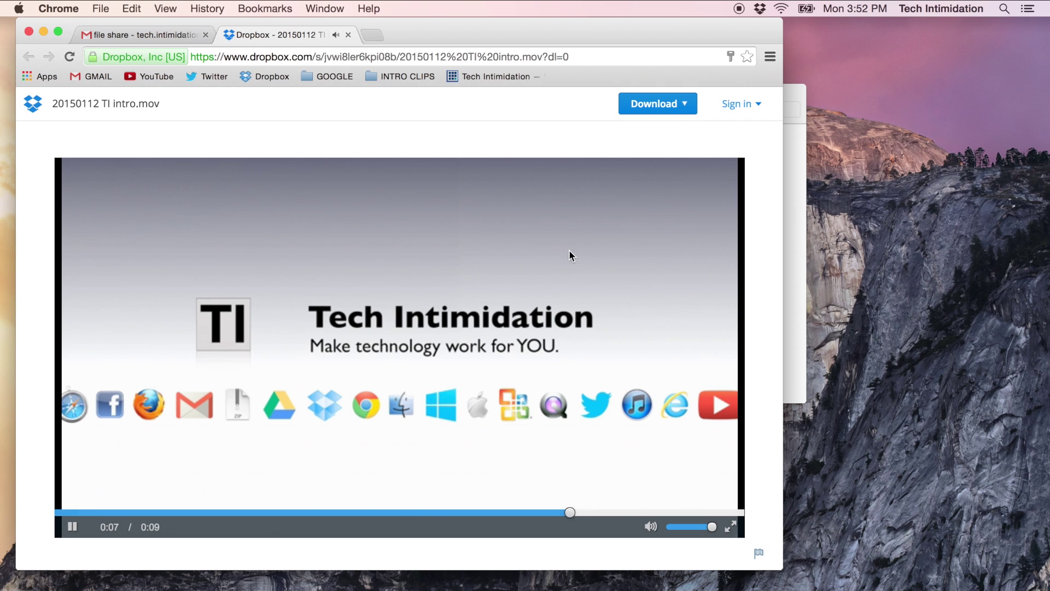
click(685, 108)
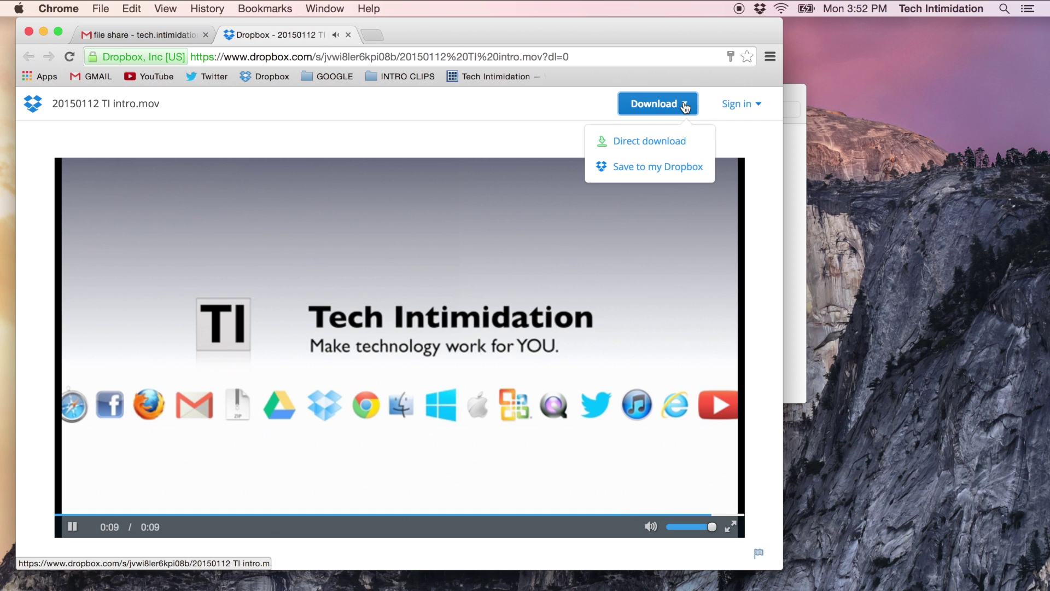
click(665, 144)
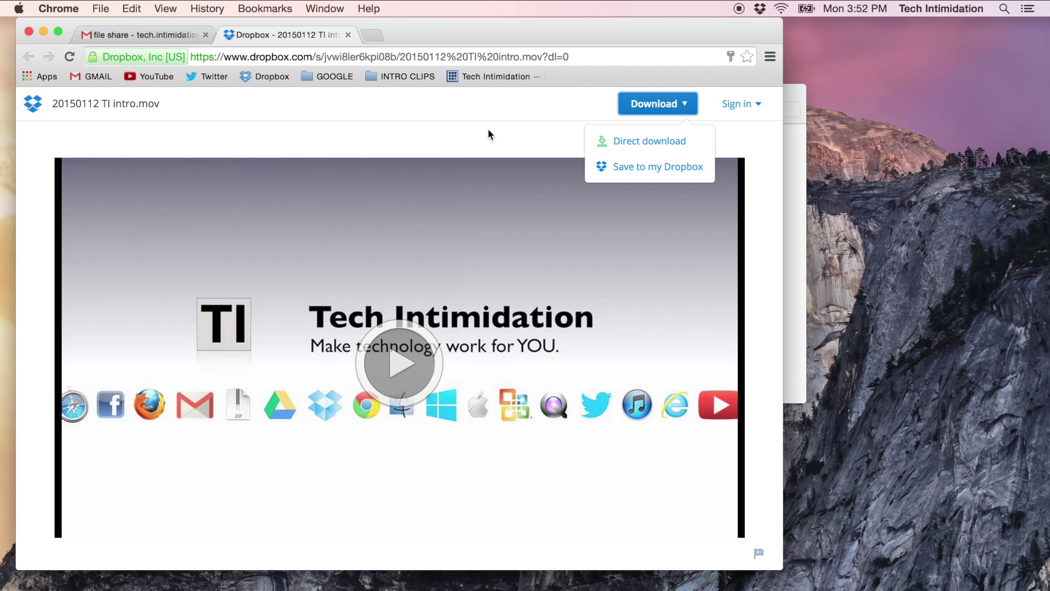
click(760, 133)
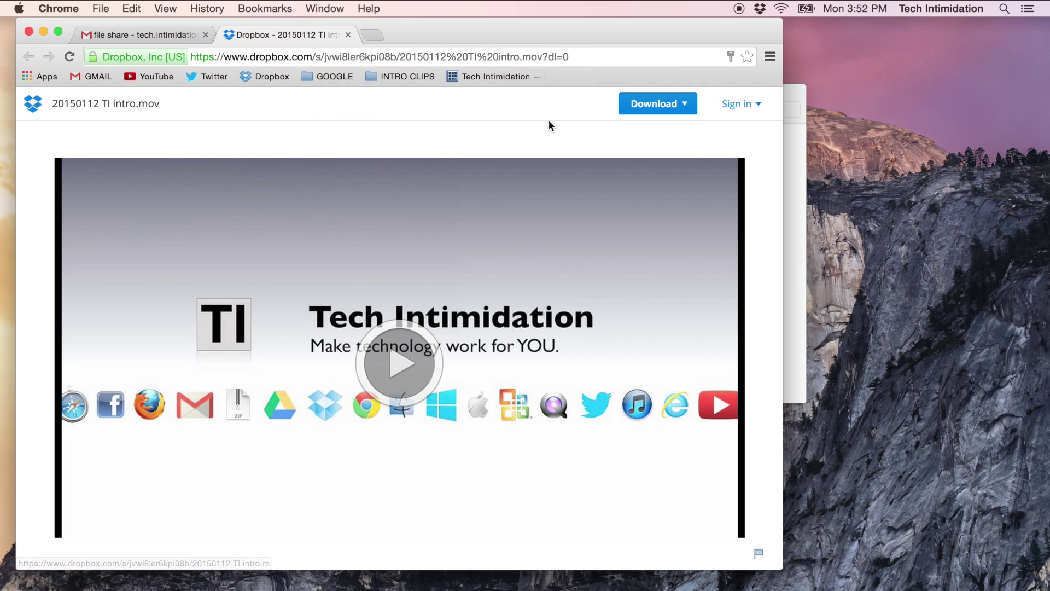
click(348, 35)
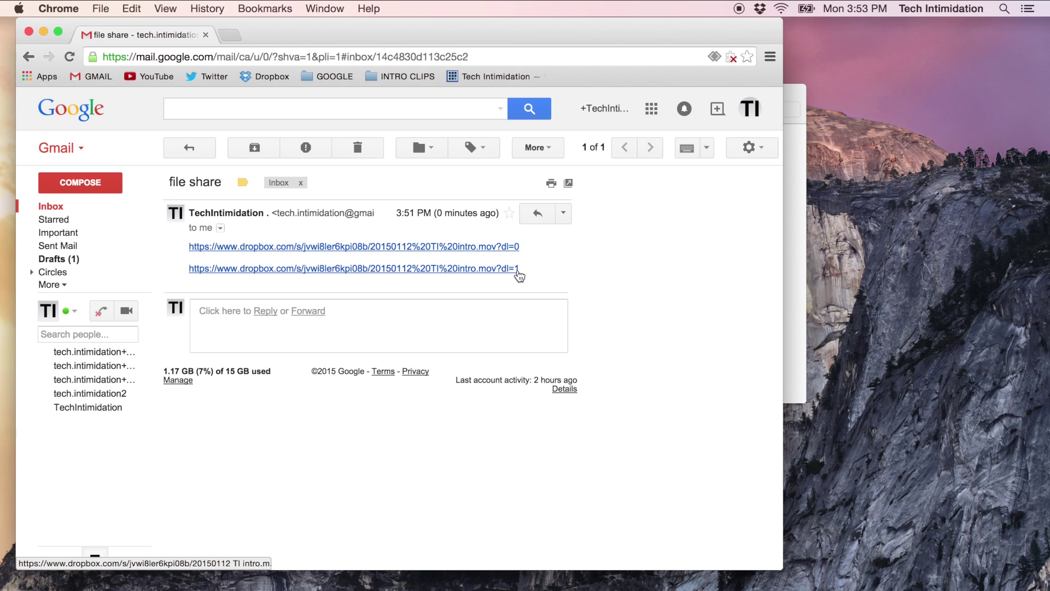
Step: Follow the dl=1 link to download 20150112 TI intro (1).mov directly
click(368, 271)
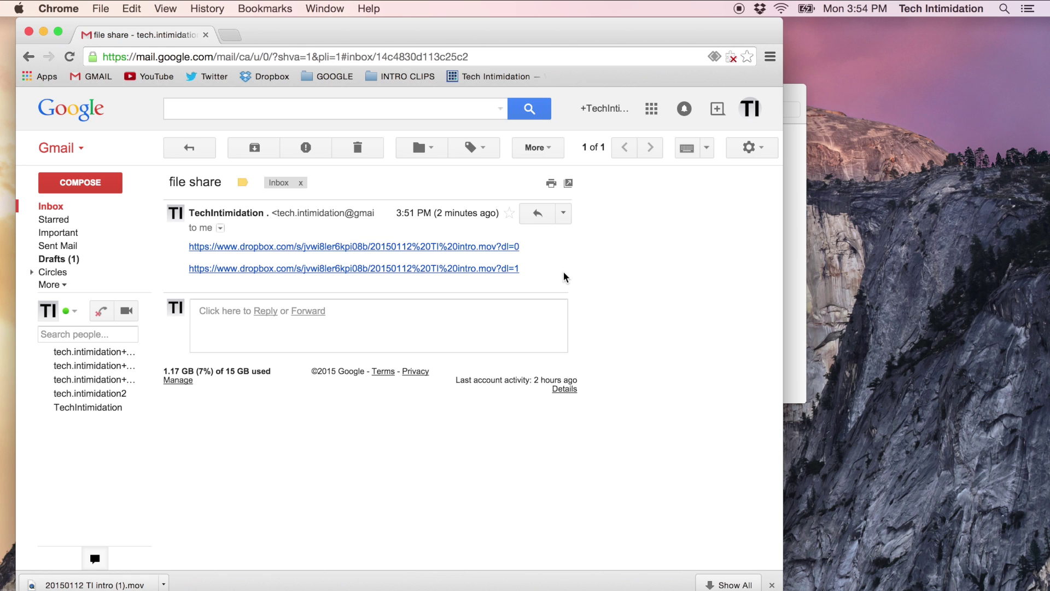
click(121, 585)
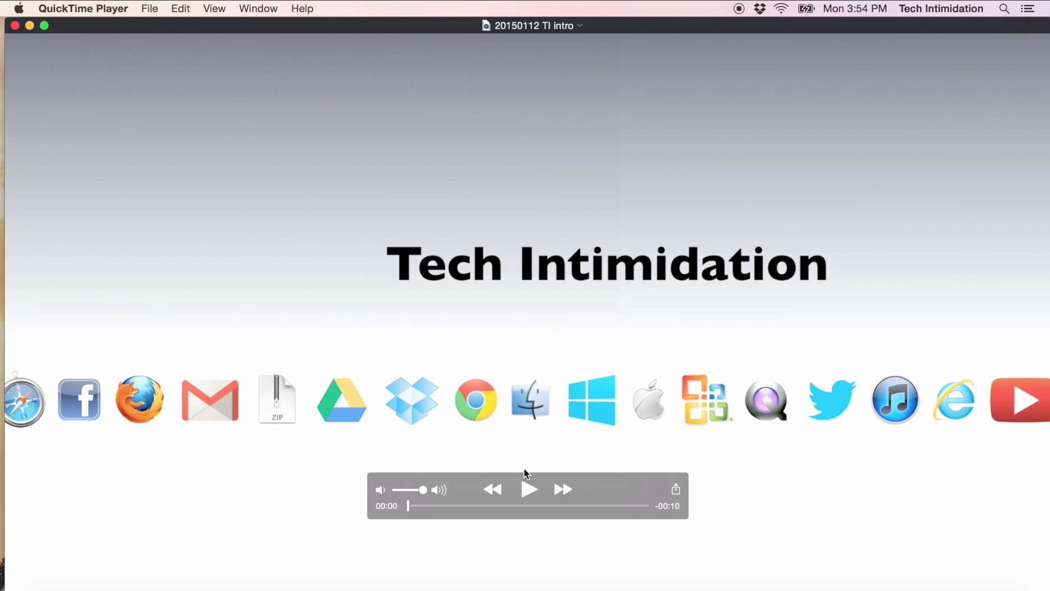
click(530, 491)
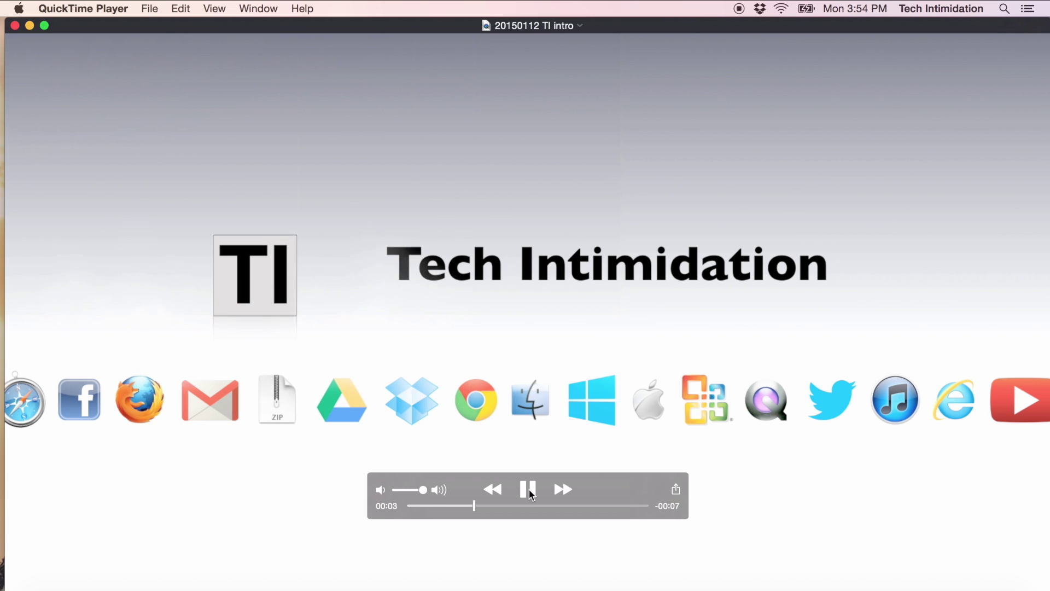
click(529, 491)
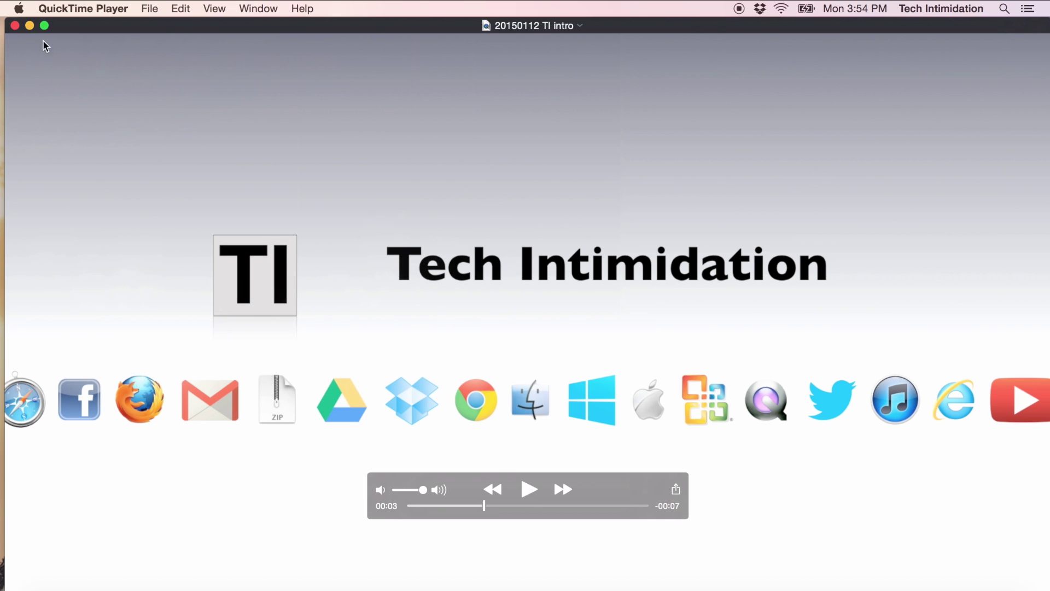
click(14, 26)
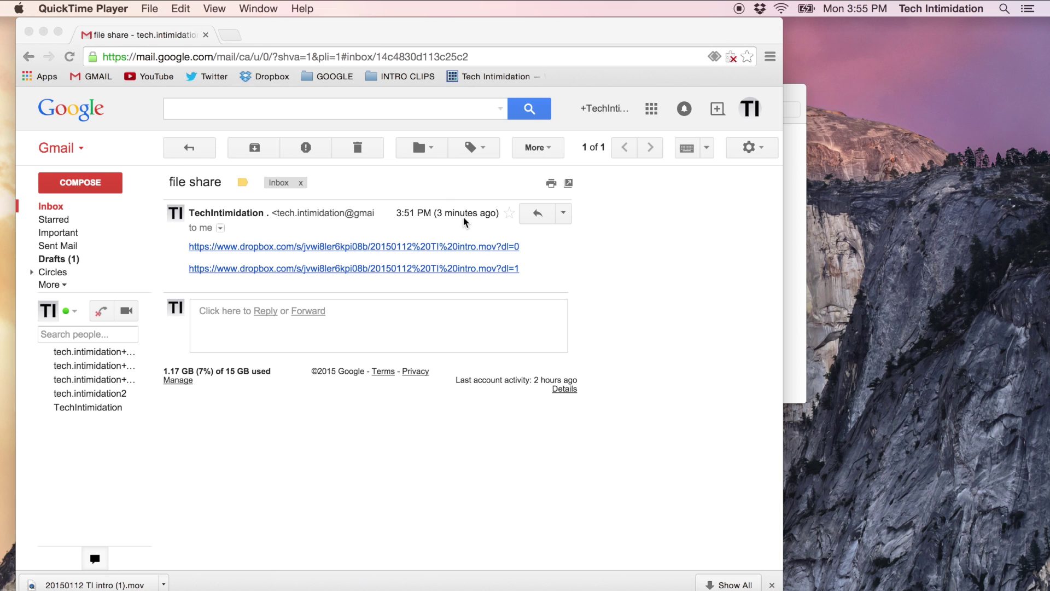
click(458, 246)
click(458, 246)
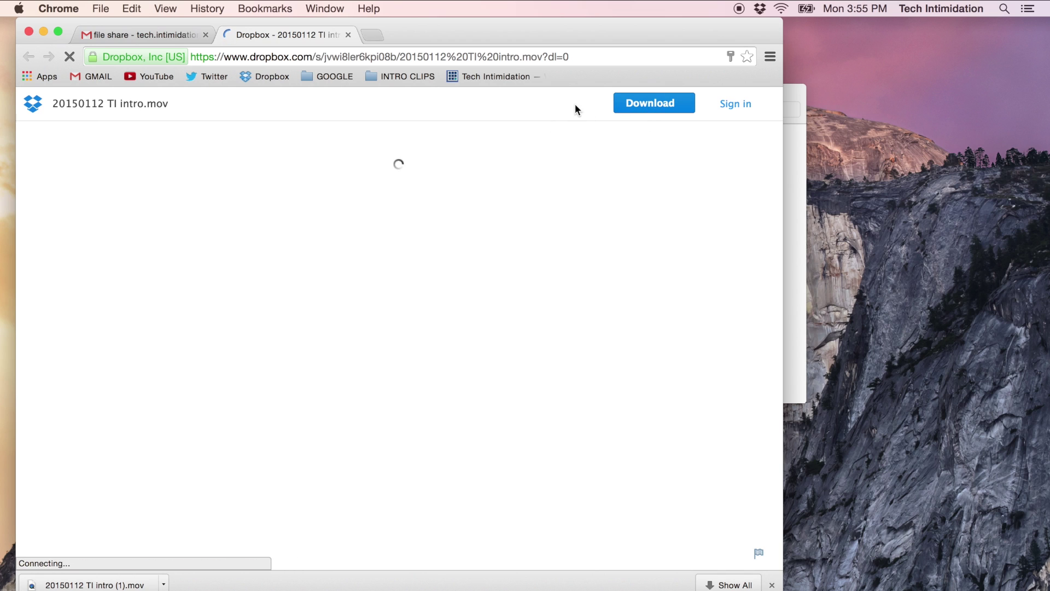
click(347, 34)
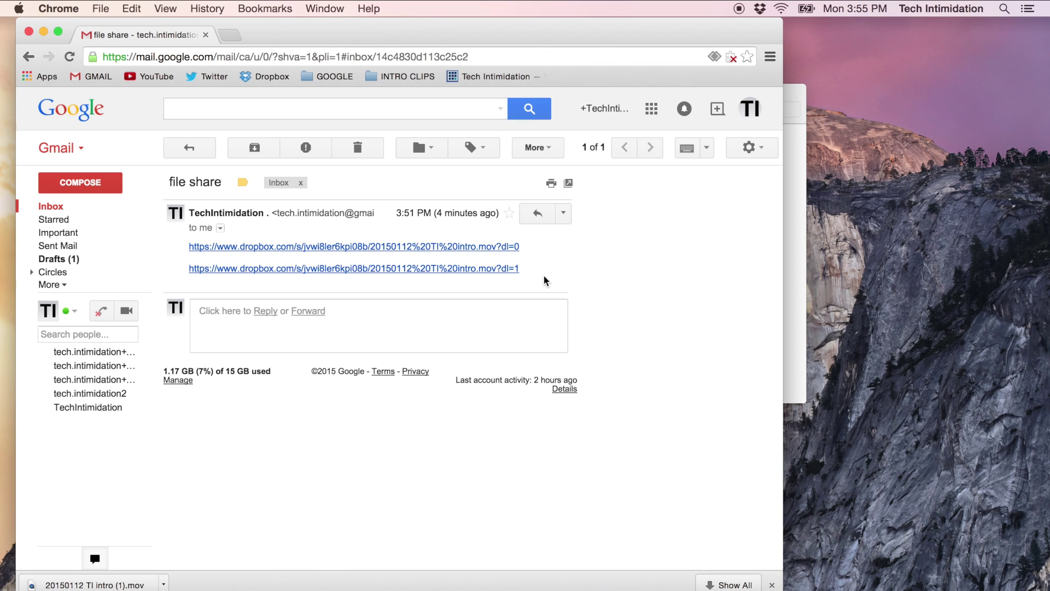